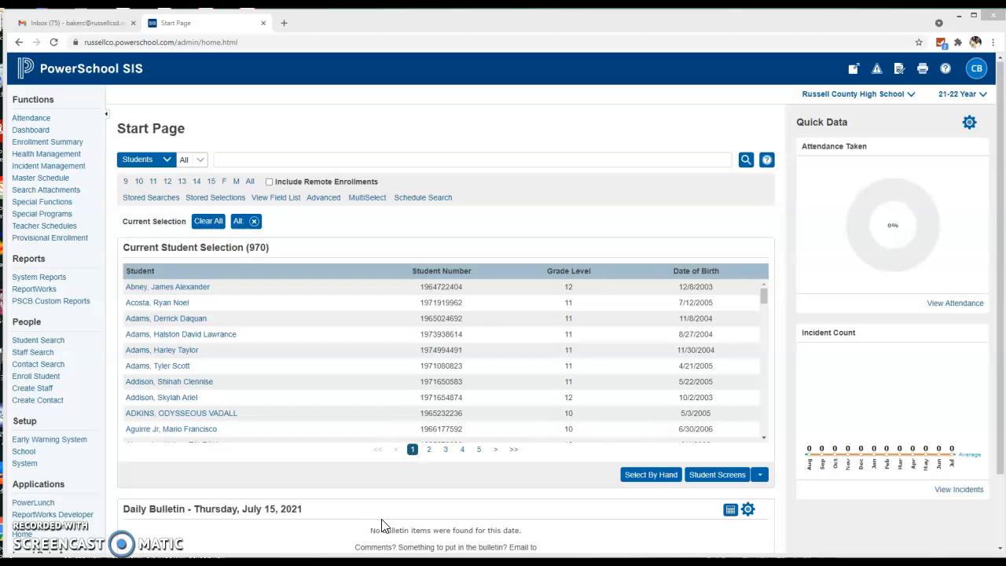
Run a schedule search on the selected students for schedule holes only, with schedule conflicts excluded.
click(415, 199)
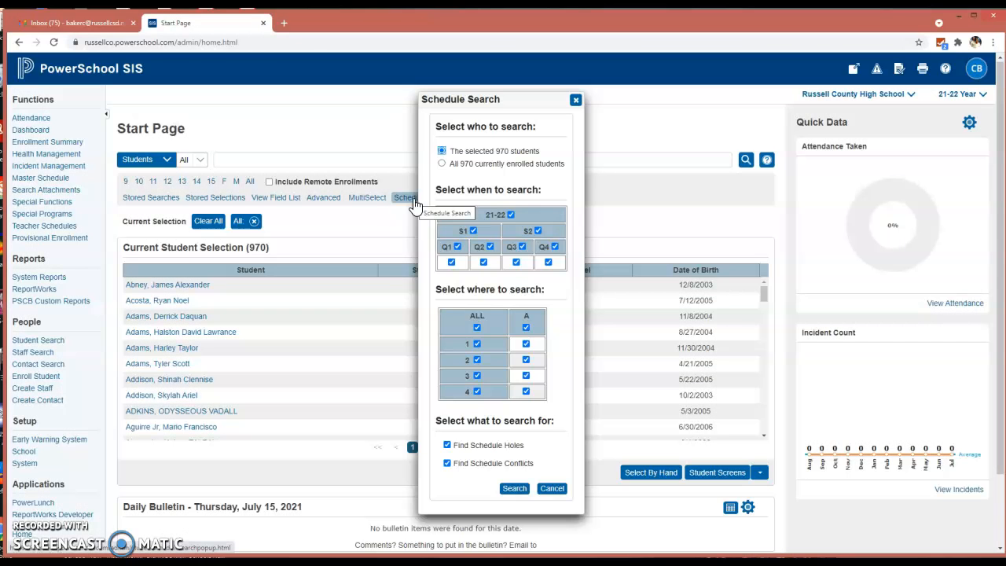
click(447, 464)
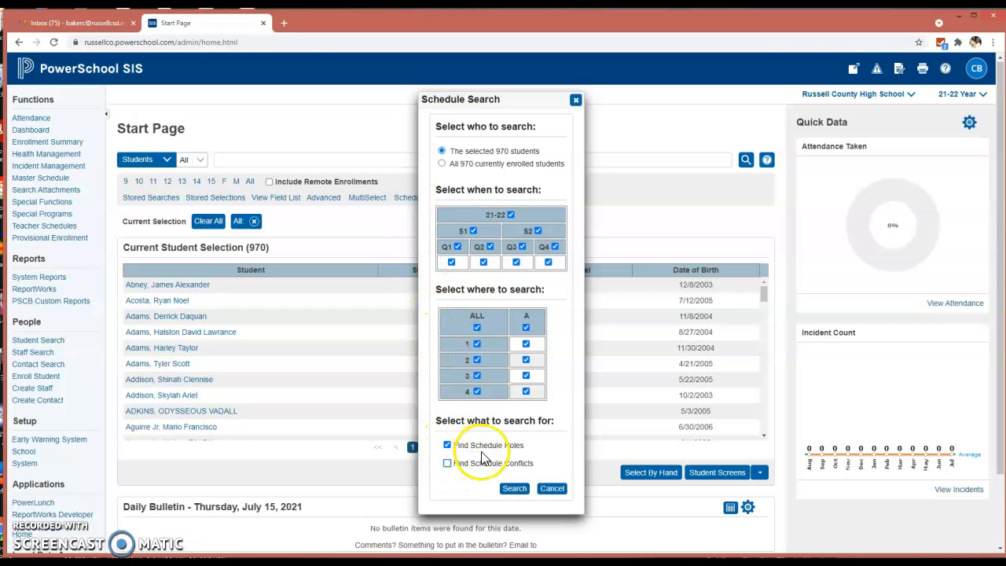
click(514, 488)
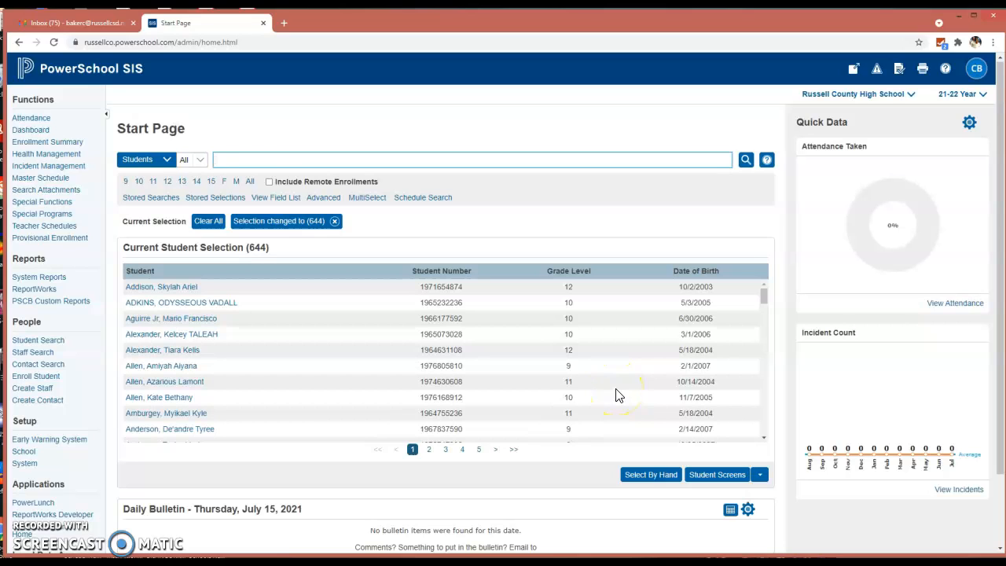
Open the resulting student selection in Student Screens using the Modify Schedule screen.
click(717, 476)
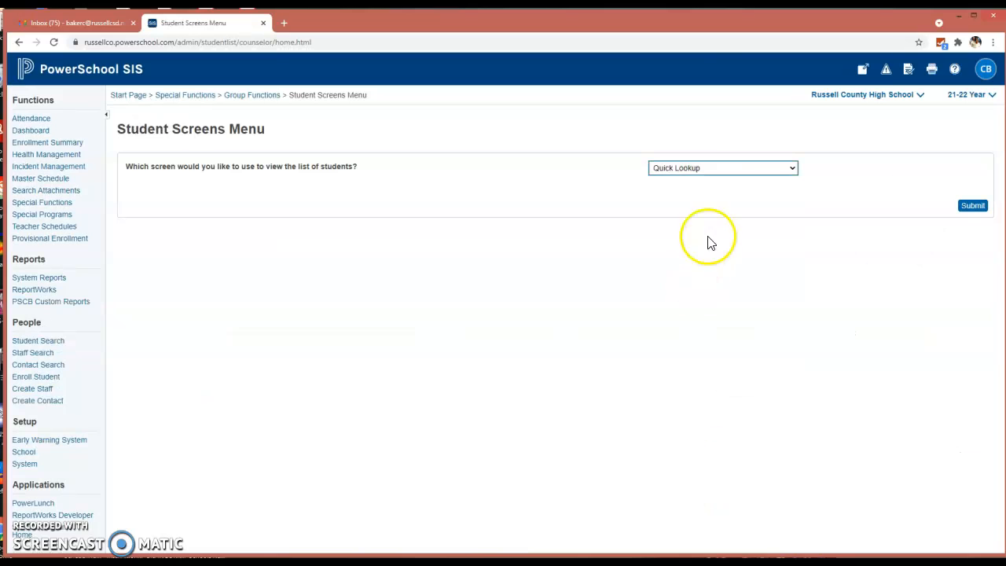
click(709, 177)
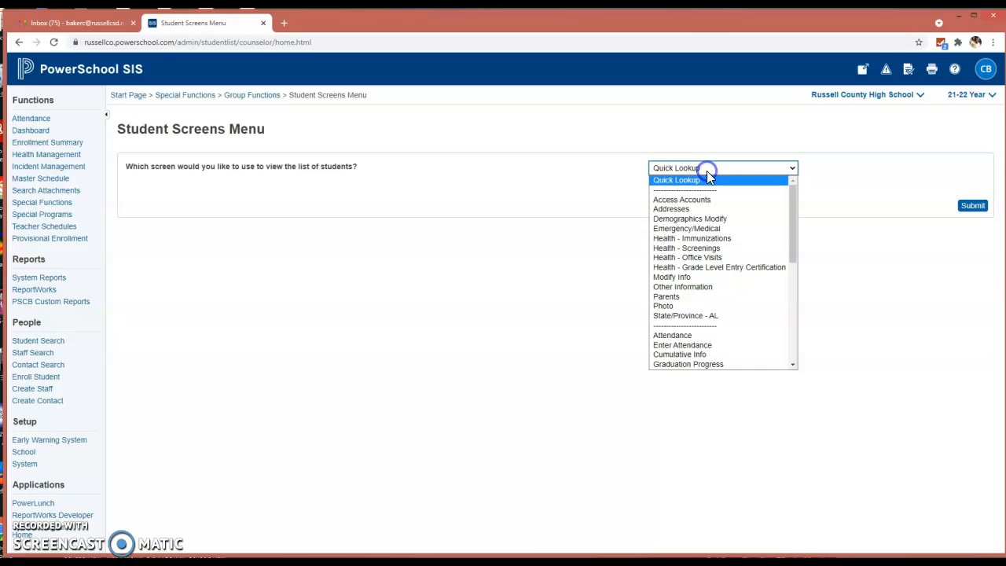
scroll(715, 263, down, 10)
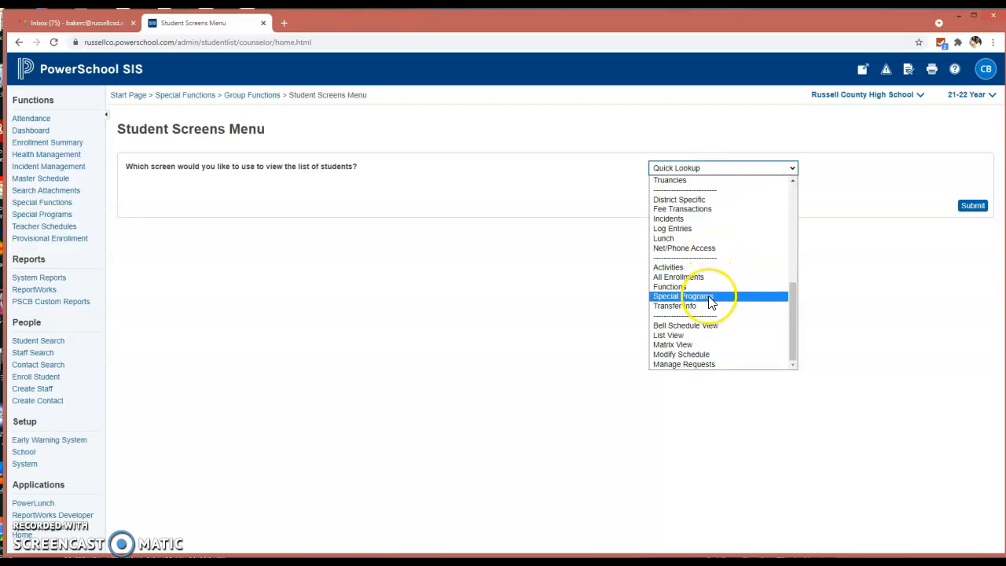
click(697, 355)
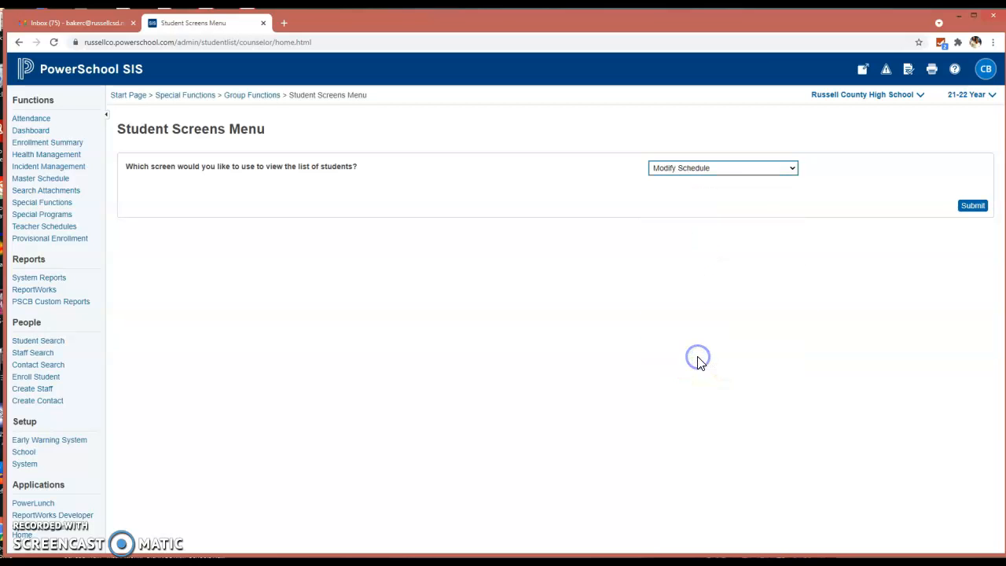
click(971, 206)
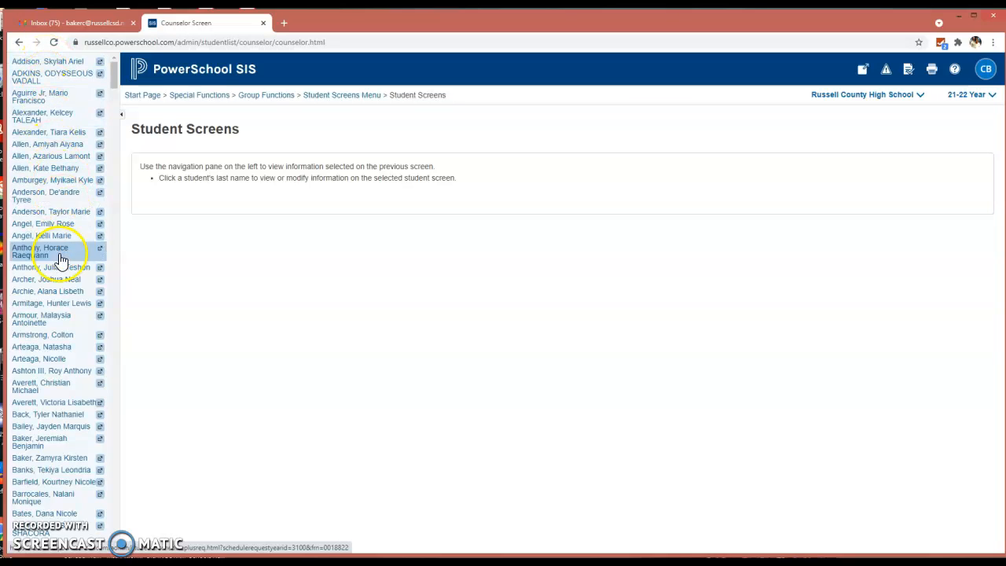
Open the first listed student's schedule and view the manual scheduling grid of requested courses by period.
click(54, 63)
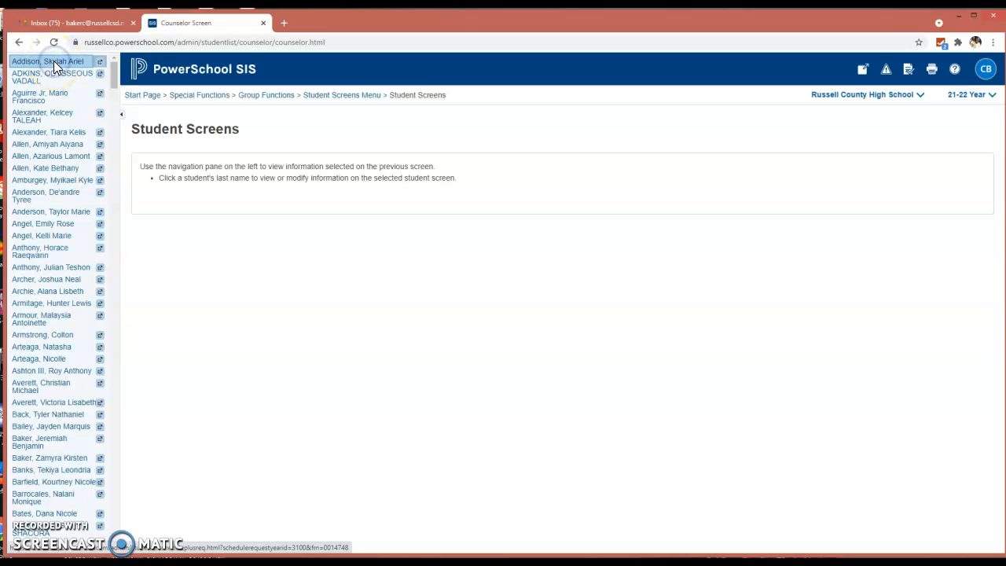
click(177, 161)
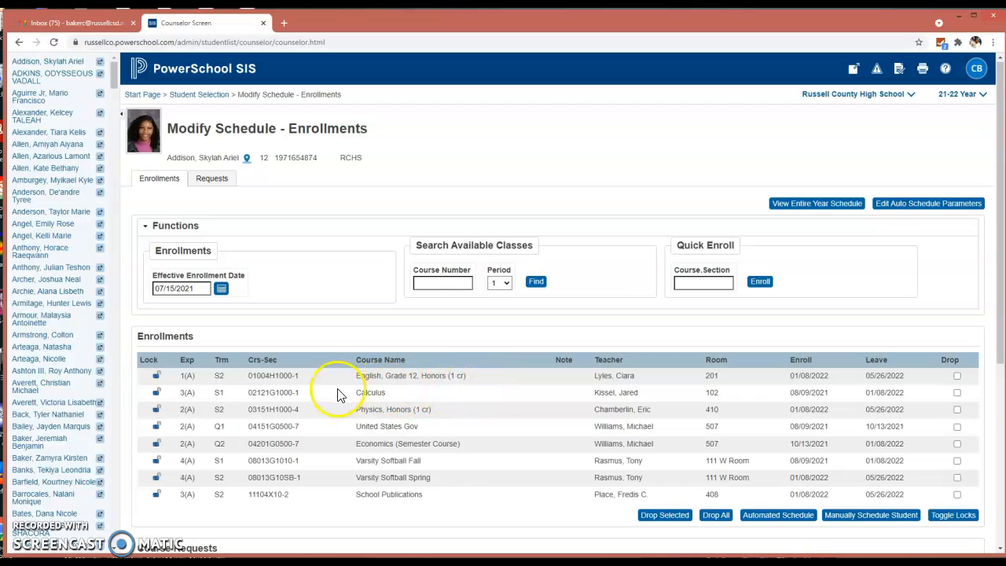
click(862, 517)
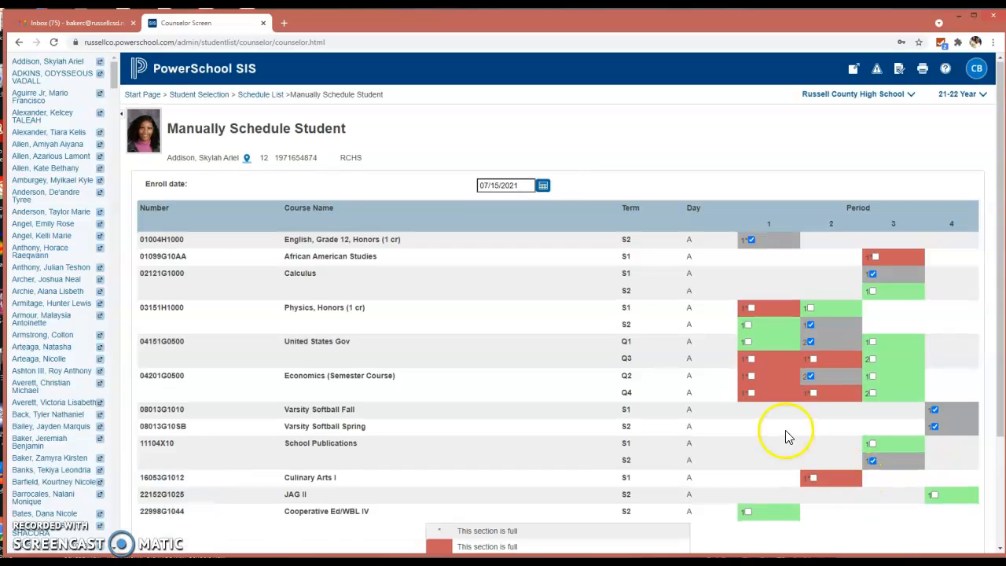
scroll(817, 381, down, 1)
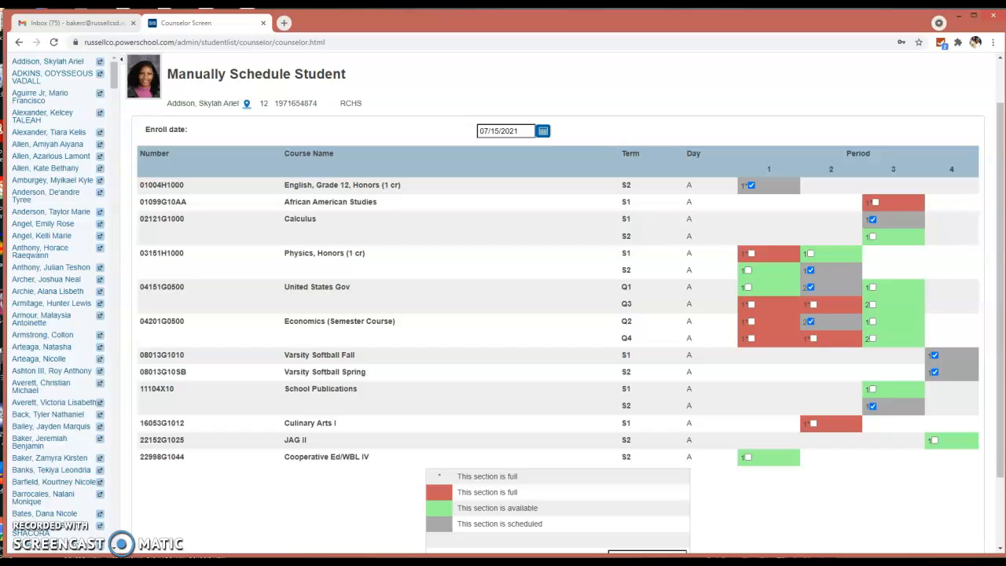
Compare the student's manual scheduling grid with the Schedule Matrix View and course requests windows to examine the open periods.
drag(1005, 19, 519, 24)
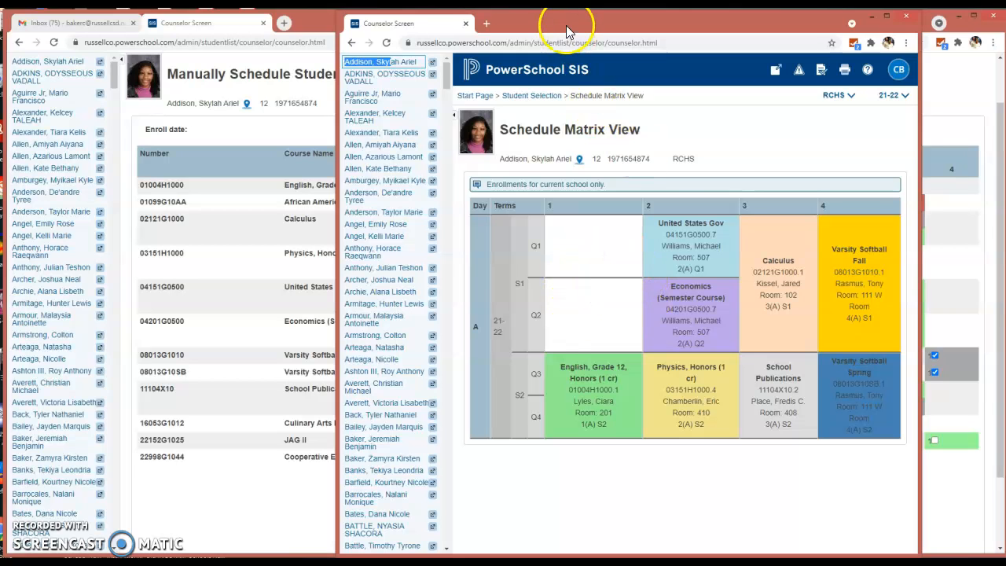
click(873, 15)
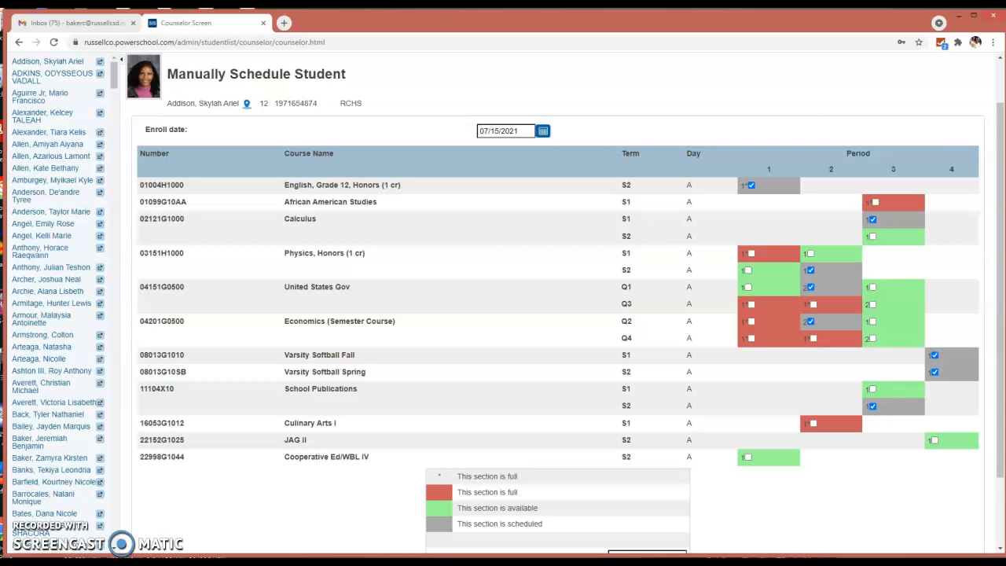
drag(1005, 57, 695, 28)
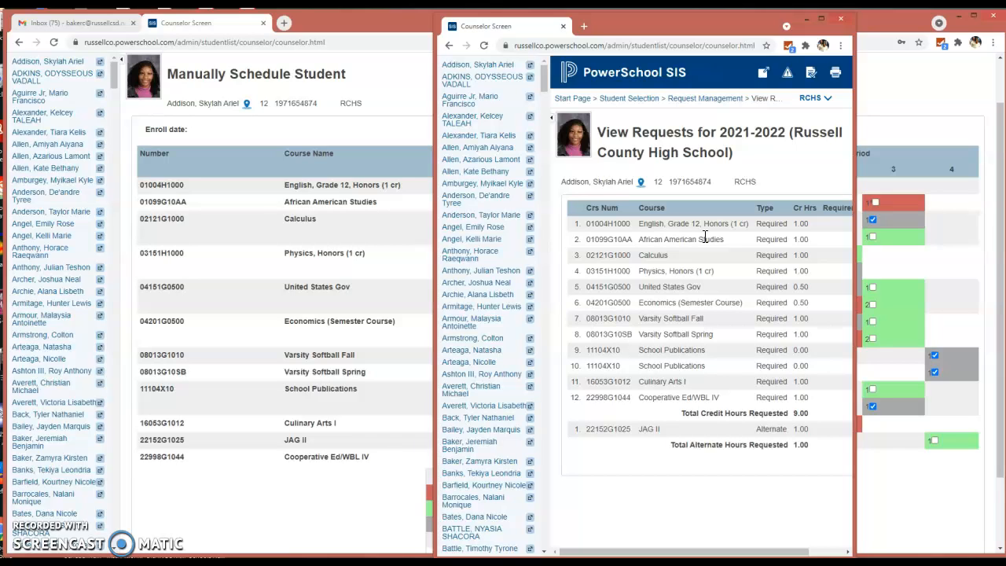
drag(664, 31, 448, 22)
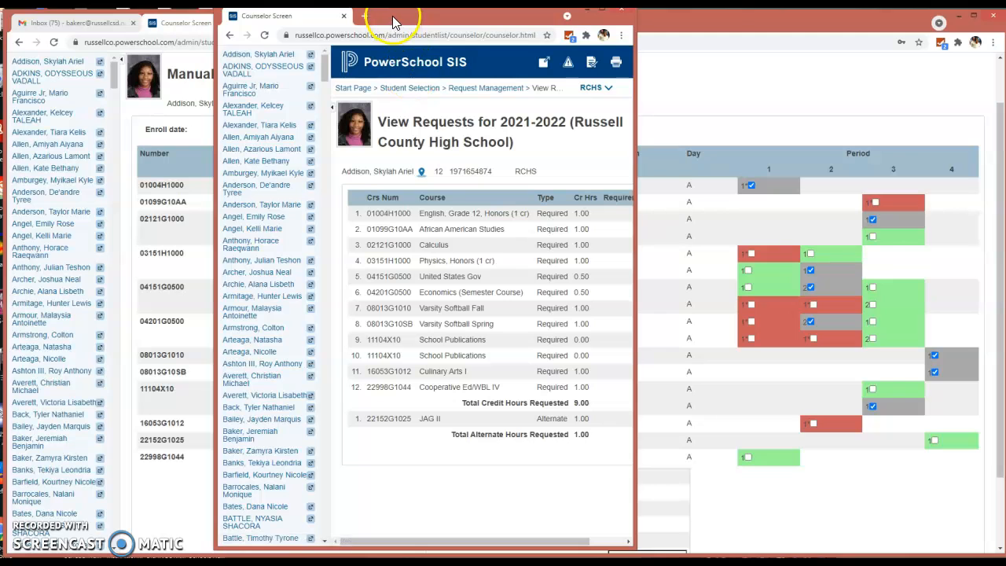
drag(395, 23, 513, 20)
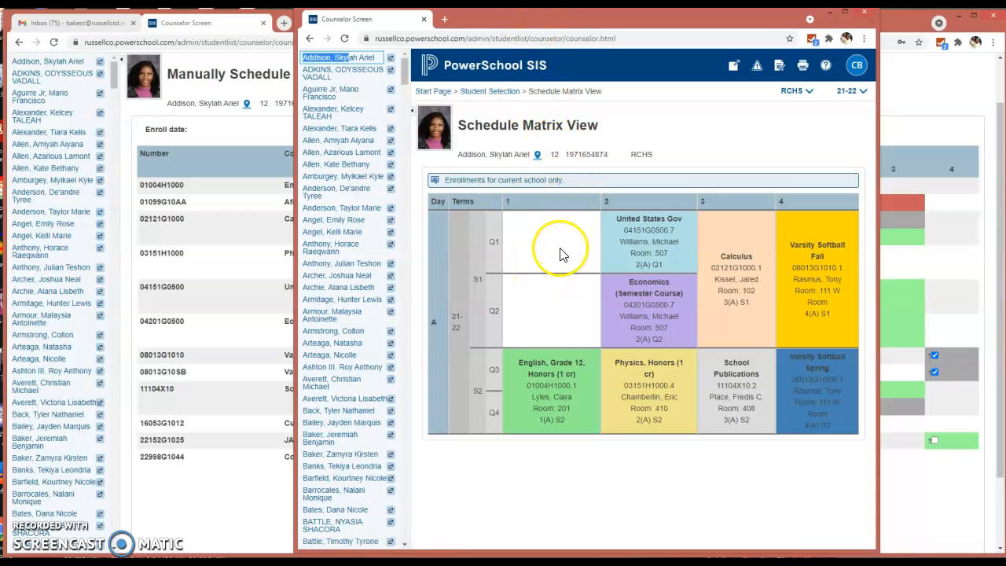
drag(572, 23, 1005, 34)
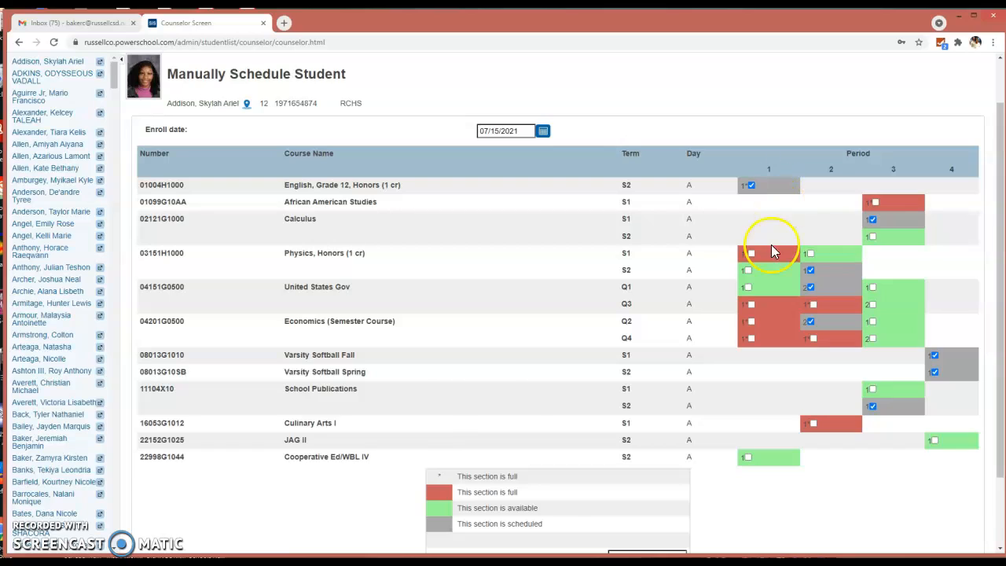
Return to the first student's Modify Schedule enrollments and find the available classes for period 1.
scroll(801, 313, down, 2)
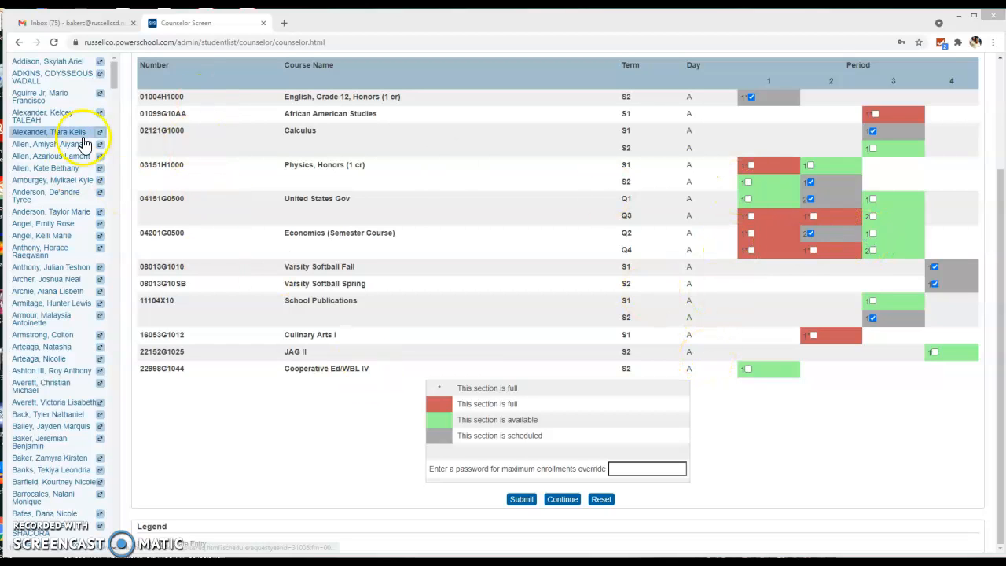
click(34, 66)
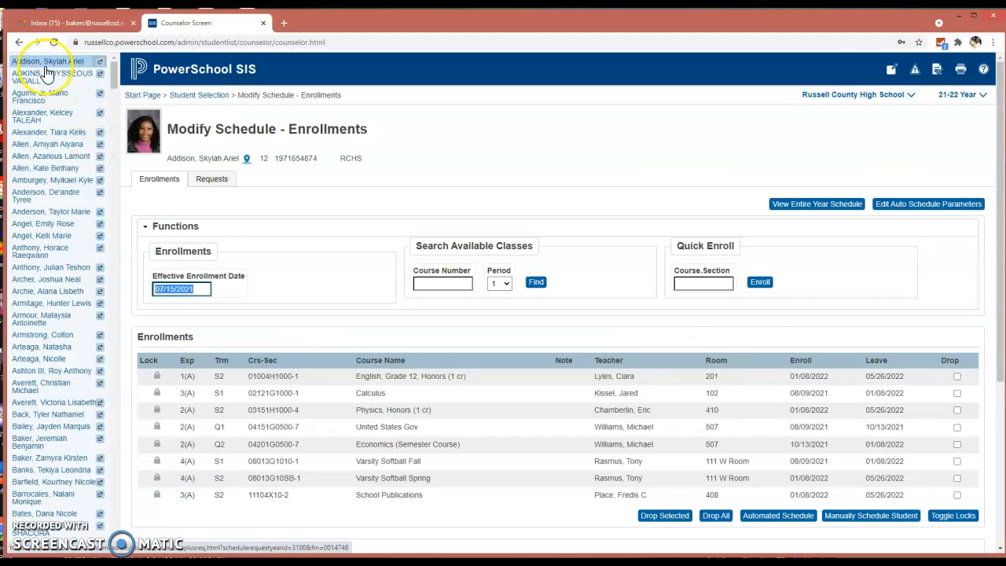
click(536, 282)
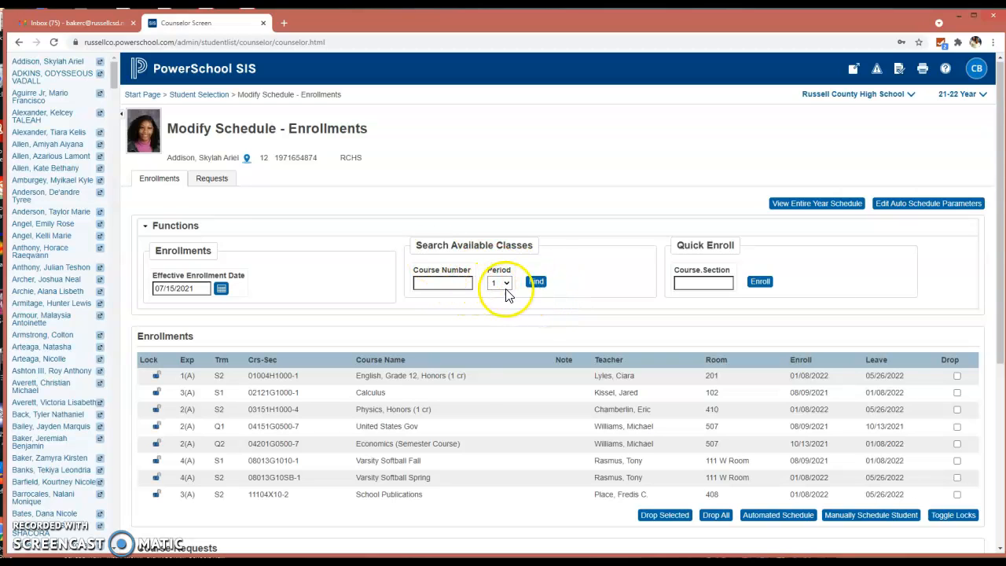
click(535, 285)
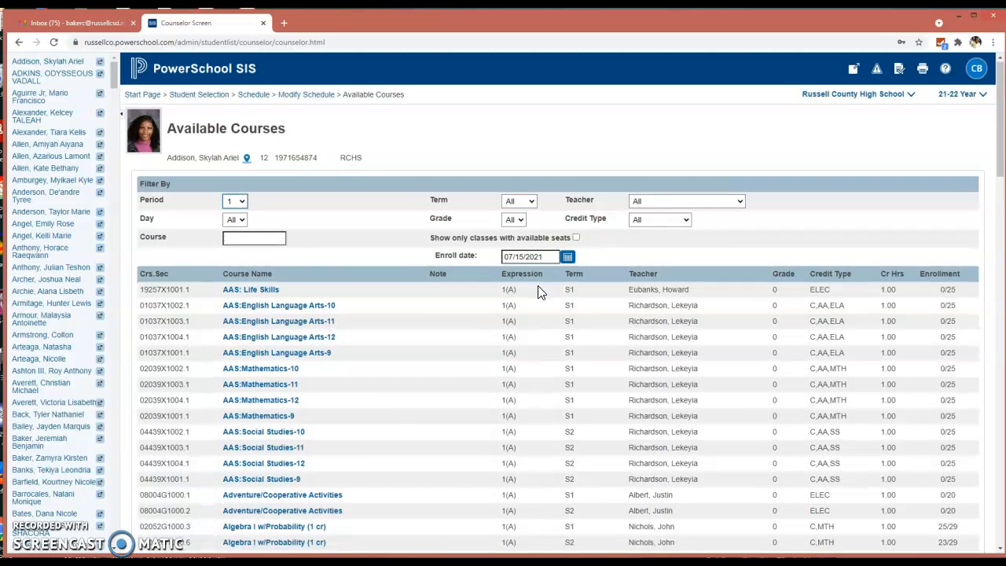
Look through the available period 1 courses for one that could fill the student's first-semester hole.
click(534, 317)
scroll(538, 313, down, 15)
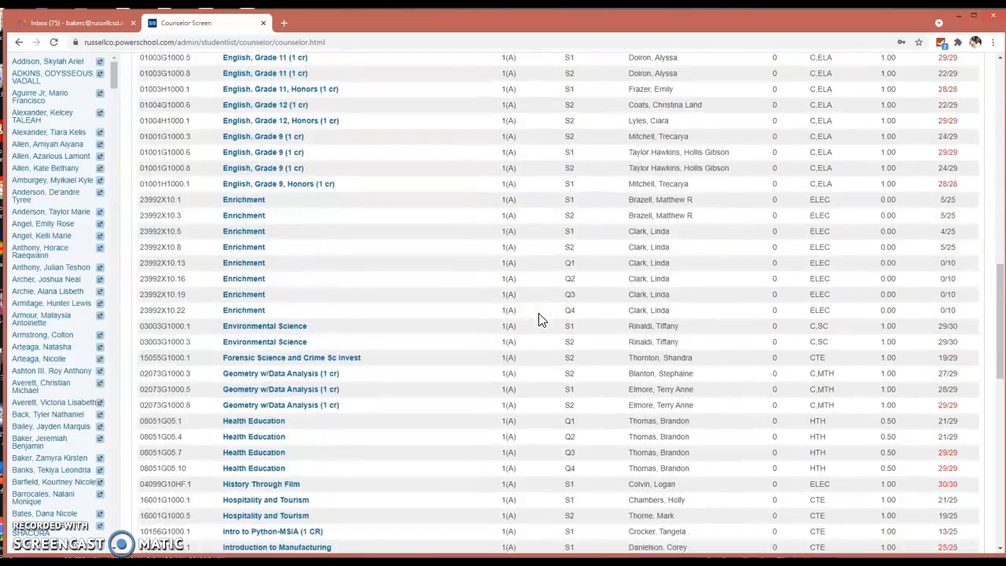
scroll(538, 318, down, 10)
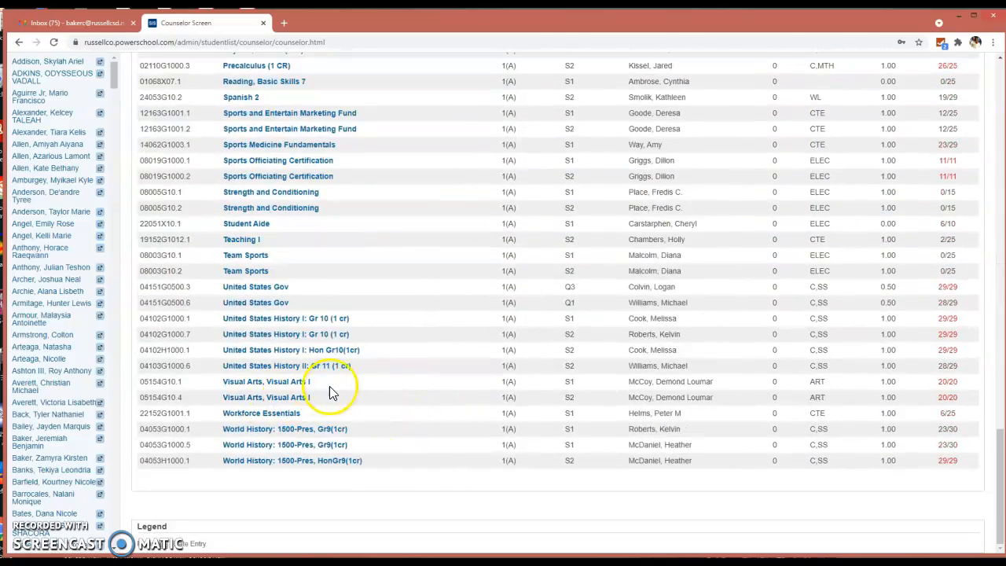
scroll(330, 393, up, 3)
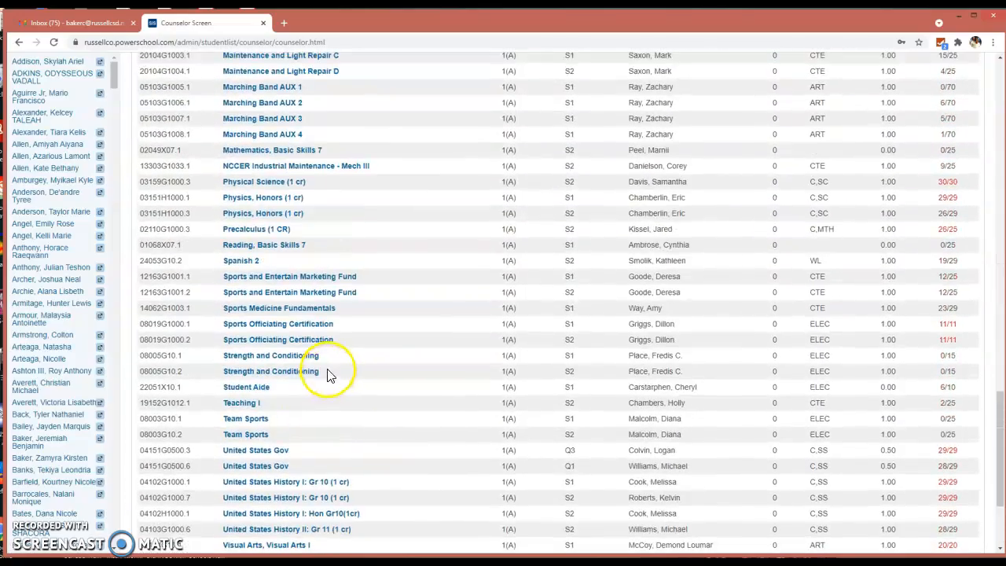
scroll(329, 375, up, 3)
scroll(327, 368, up, 5)
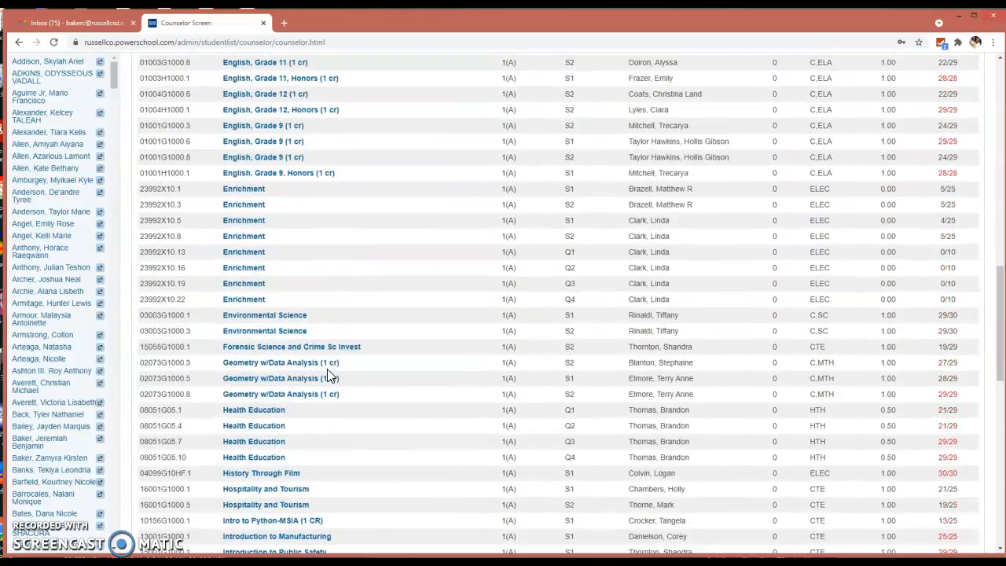
scroll(321, 298, up, 3)
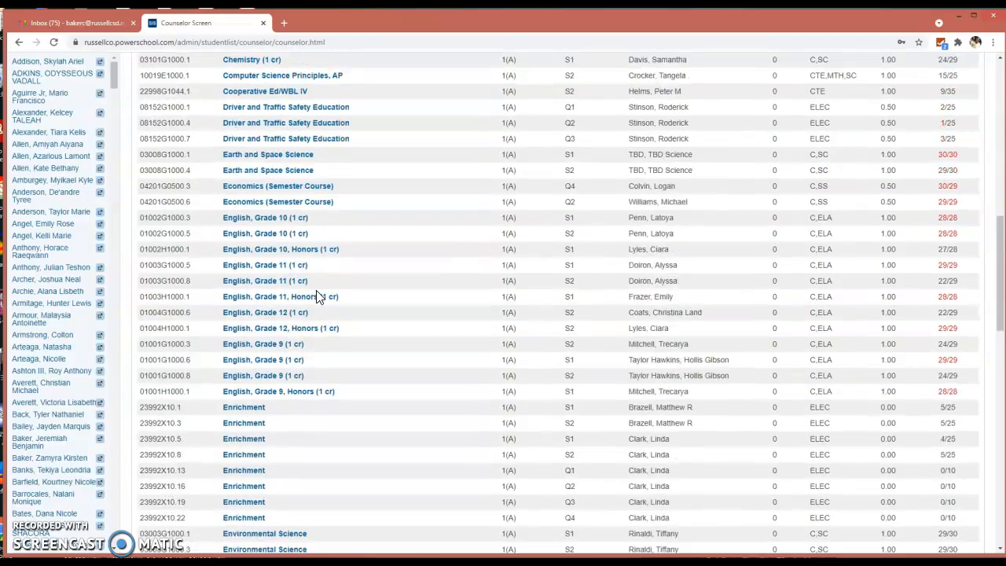
scroll(317, 291, up, 3)
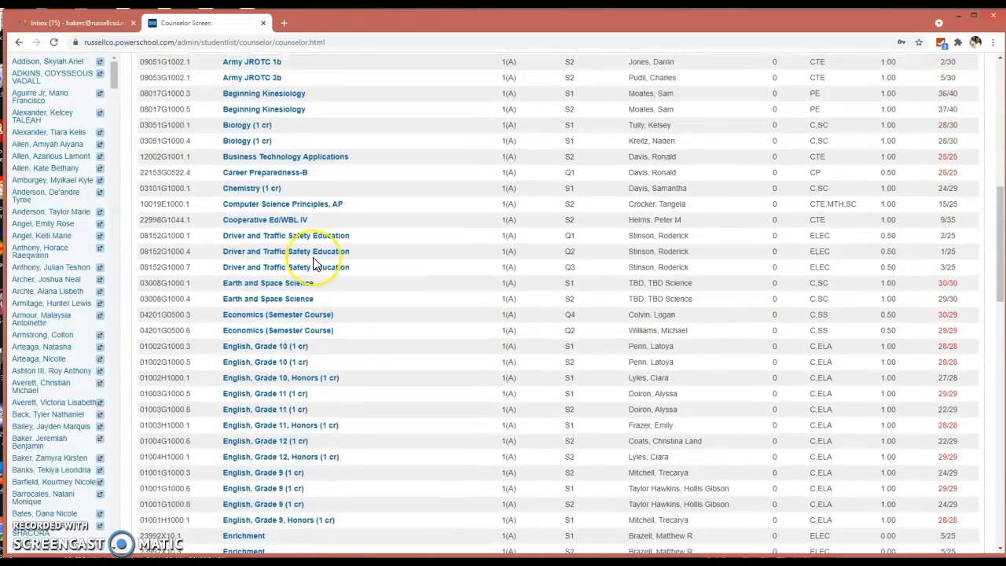
scroll(312, 263, up, 3)
scroll(313, 263, up, 5)
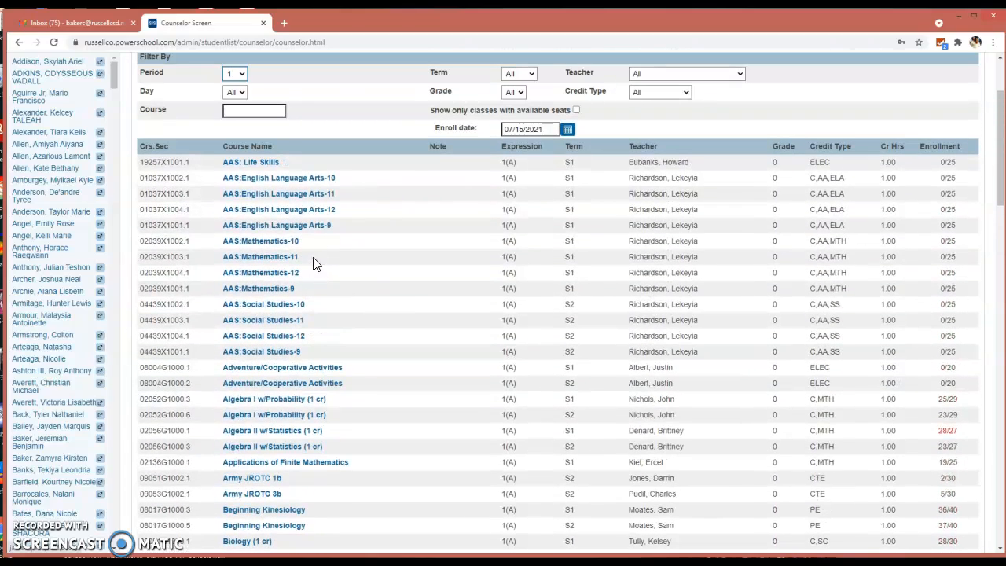
Search the available courses for "office" and "aid", and enroll the student in the S1 Student Aide section 22051X10.1.
click(403, 279)
key(ctrl+f)
text(off)
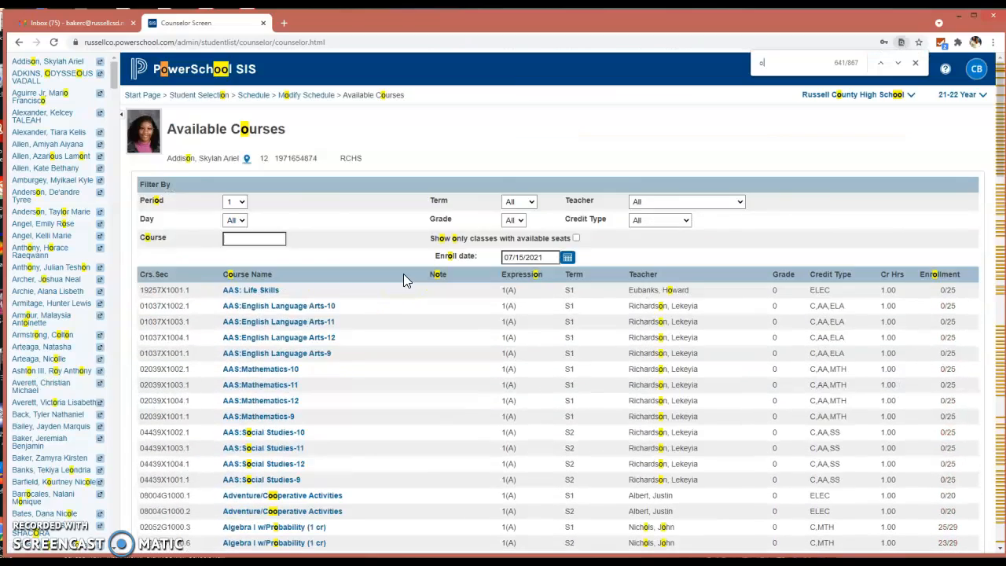
key(BackSpace)
key(BackSpace)
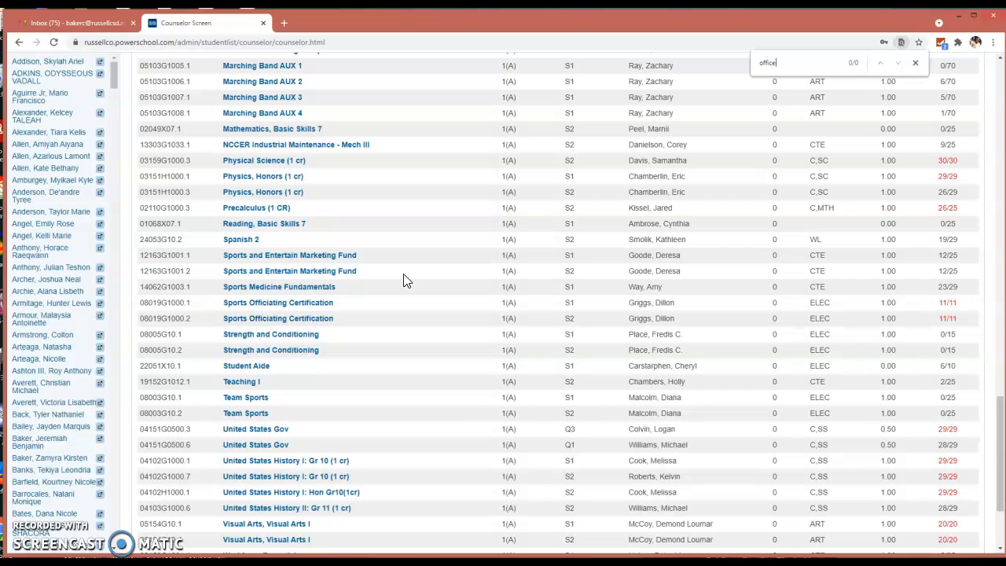
key(BackSpace)
text(aid)
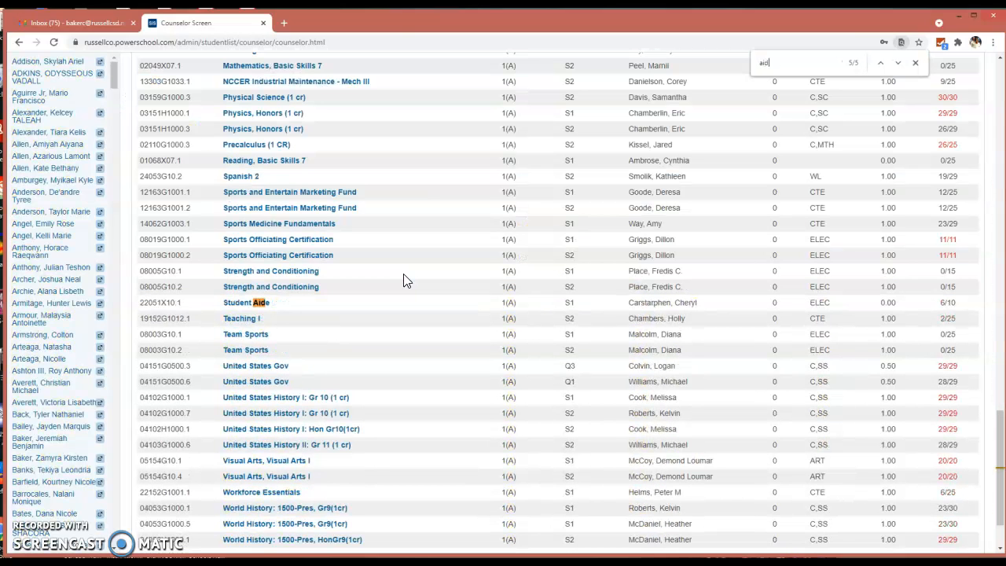
click(248, 304)
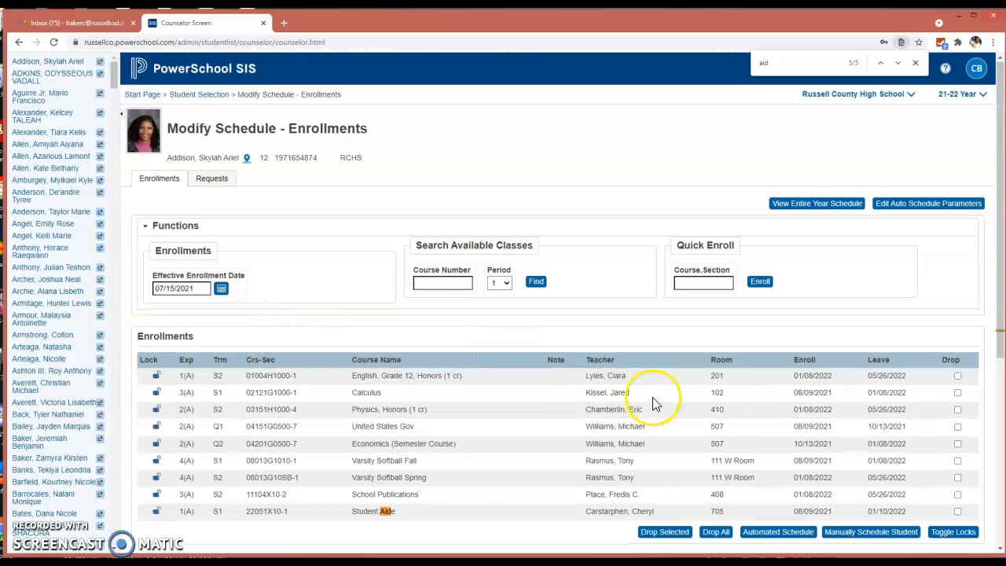
Review the first student's enrollments and reload their Schedule Matrix View to check the period 1 Student Aide class.
scroll(717, 409, down, 2)
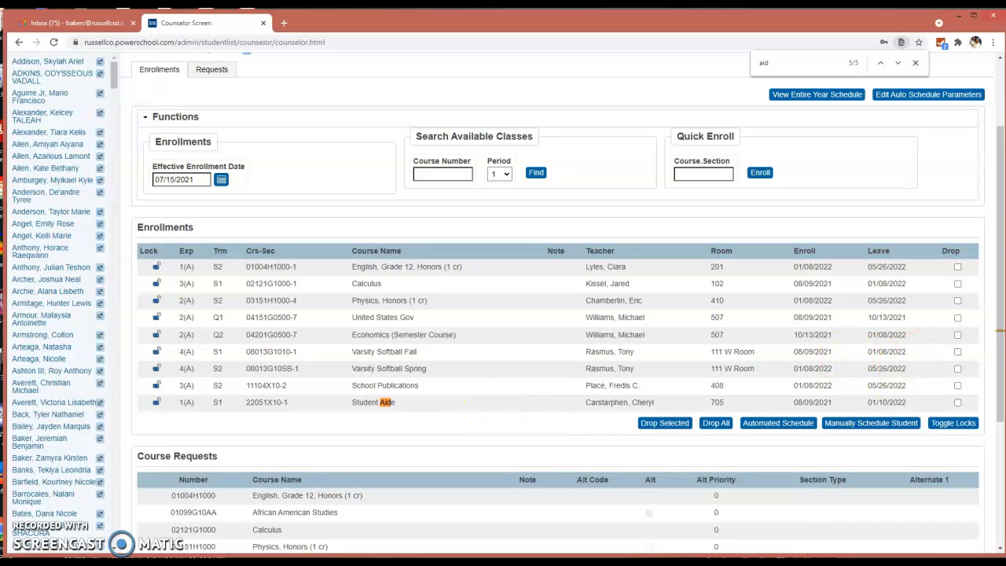
drag(1005, 24, 516, 20)
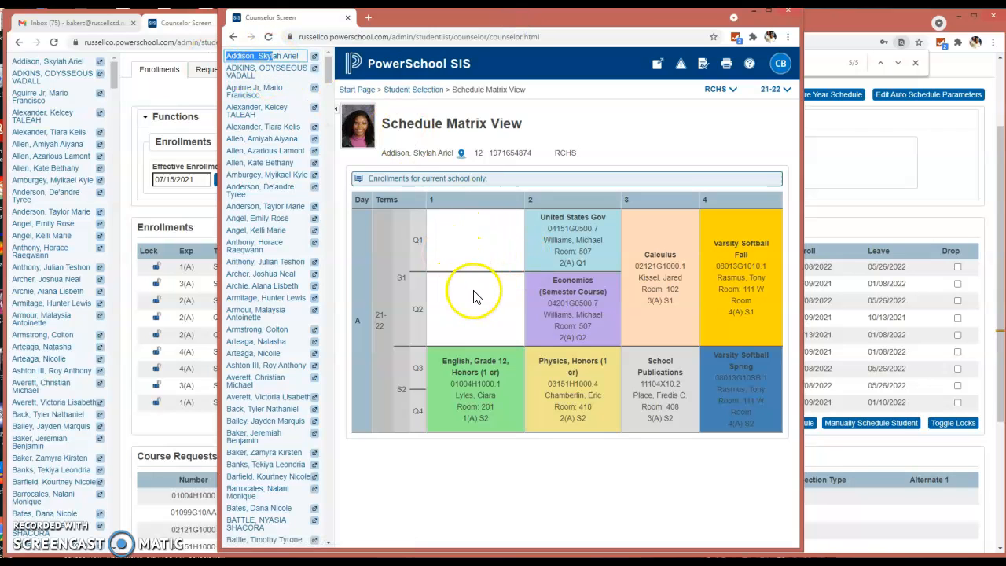
click(259, 60)
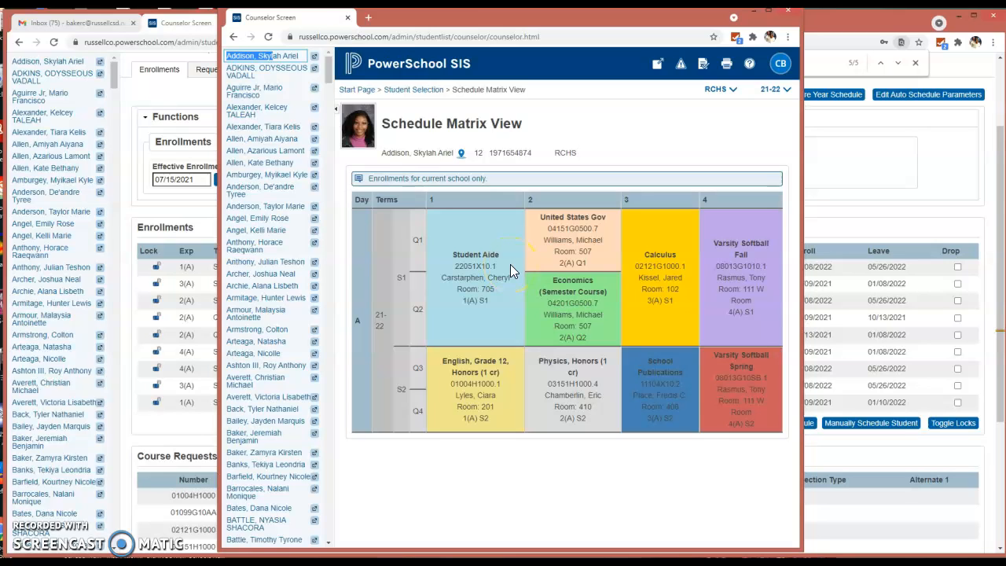
click(785, 13)
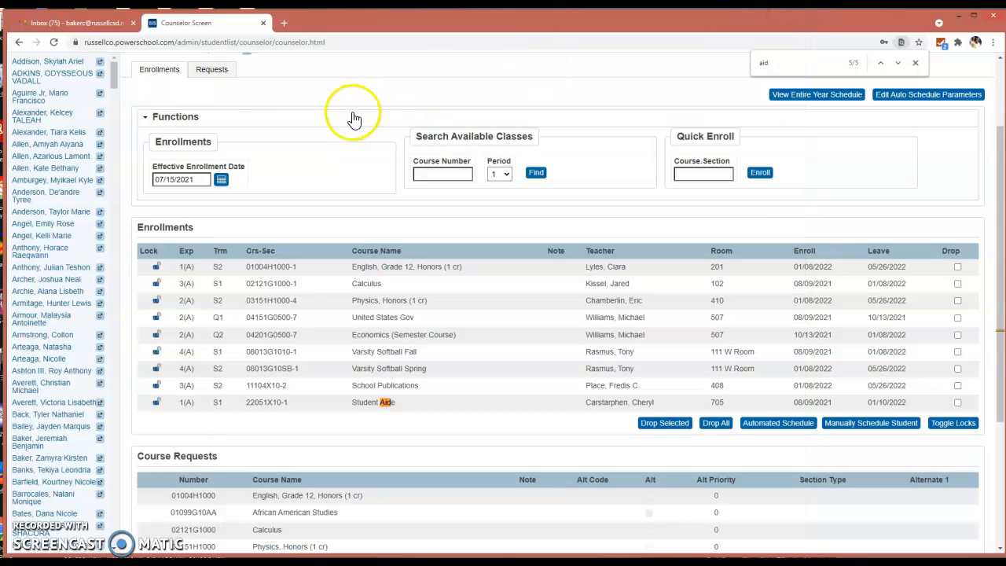
Open the second student's enrollments and examine their requested courses in the Manually Schedule Student grid.
click(66, 82)
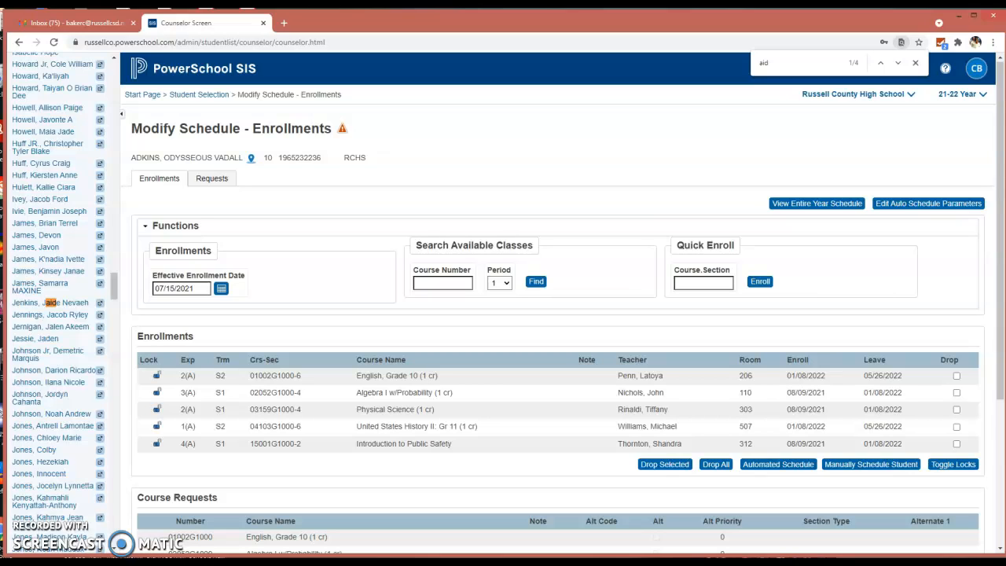
click(864, 465)
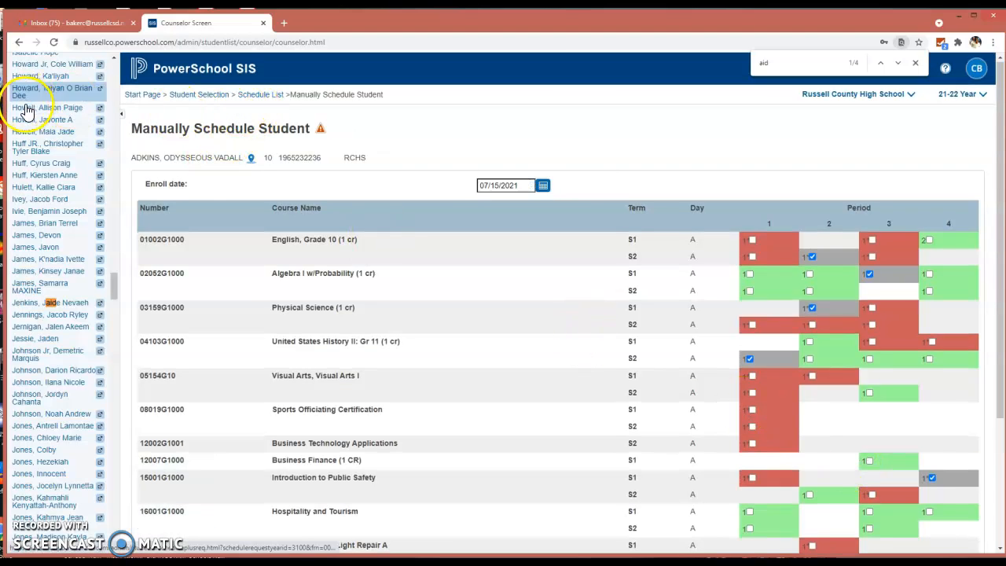
Return to the second student's Modify Schedule enrollments and set the available-class search to period 1.
scroll(47, 110, up, 10)
scroll(31, 107, up, 10)
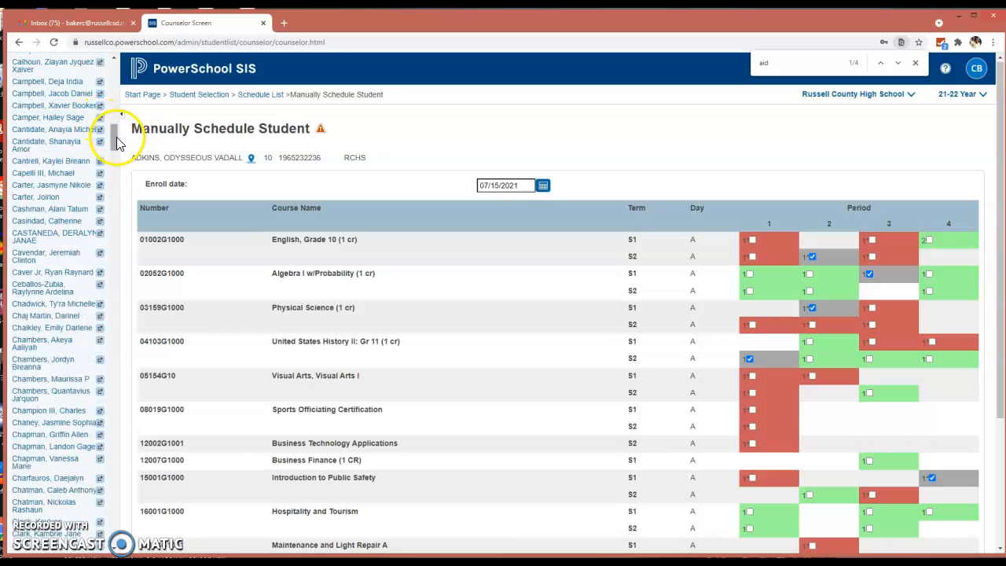
drag(118, 135, 120, 66)
click(82, 76)
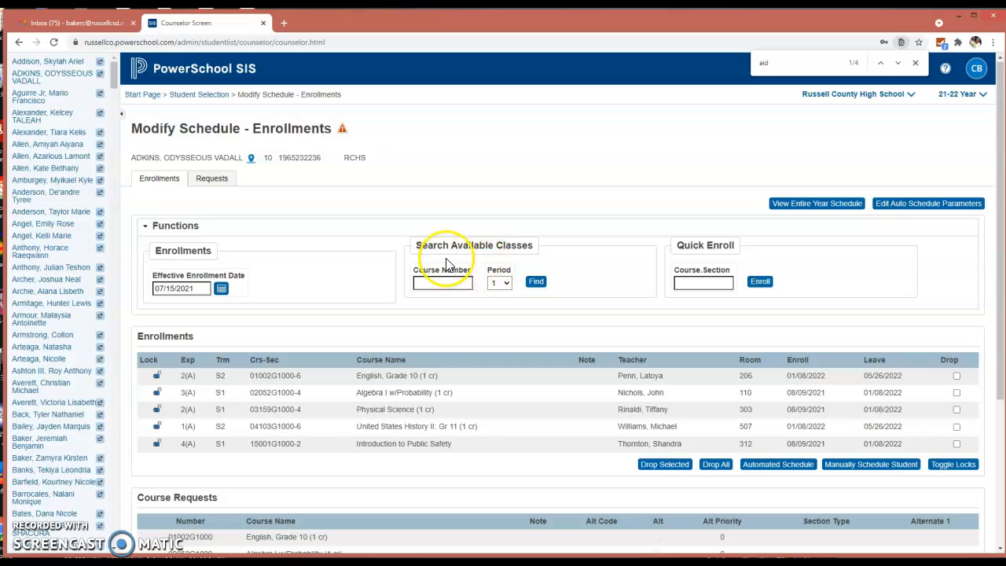
click(512, 288)
click(509, 310)
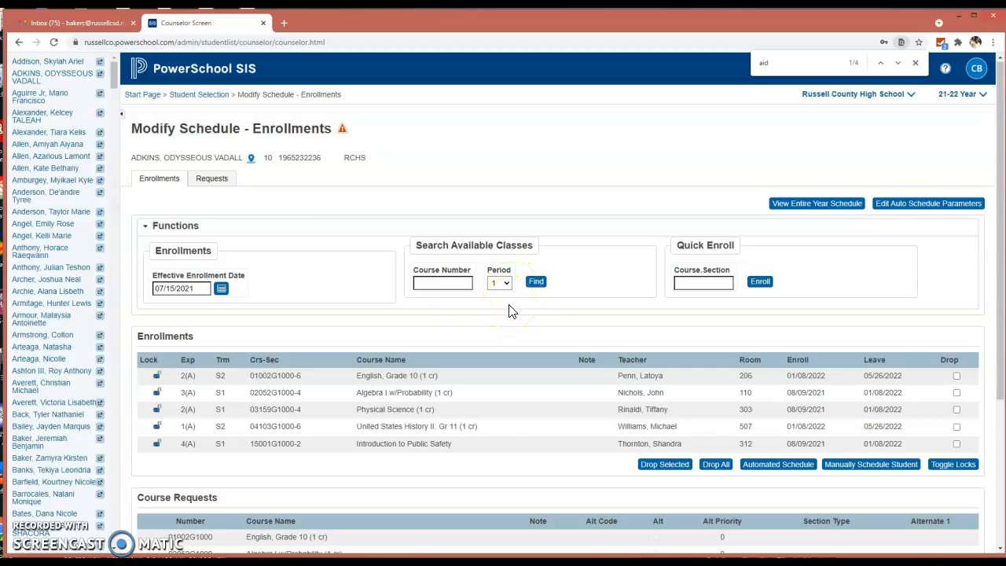